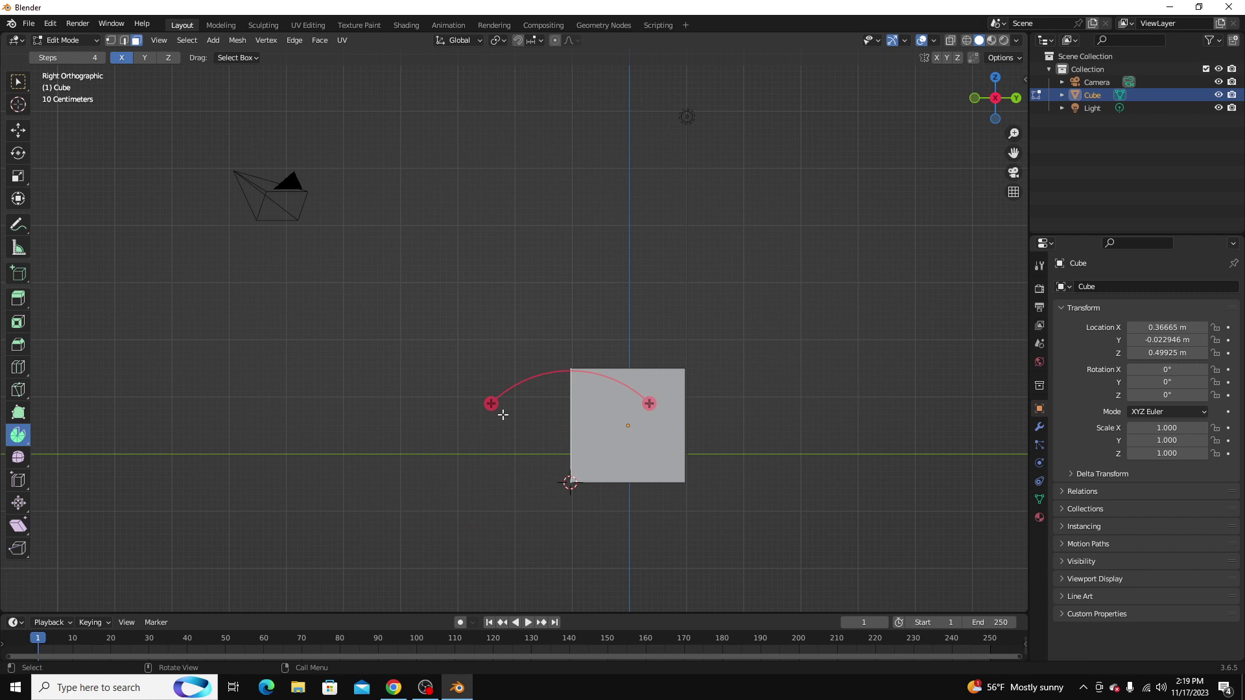
Step: Spin the cube's negative-Y side face around the 3D cursor in 4 steps and set the spin angle to 114°
{"action": "middle_click_drag", "start_coordinate": [745, 415], "coordinate": [756, 347], "text": "shift"}
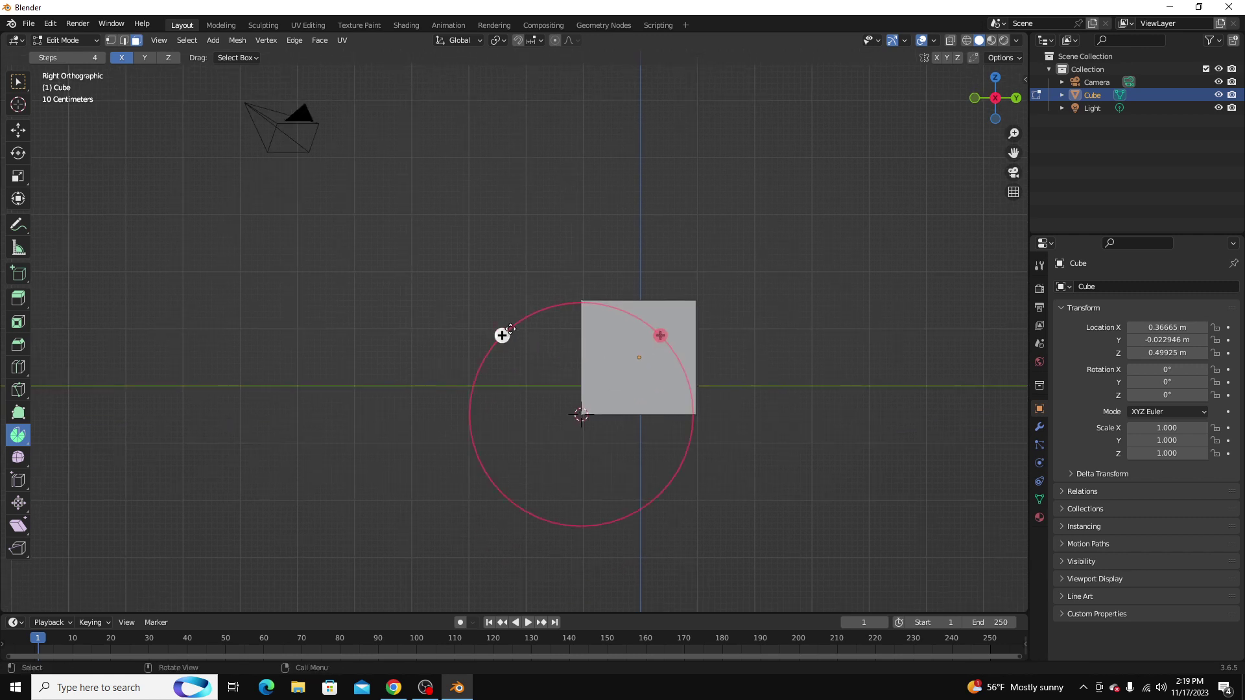
{"action": "left_click_drag", "start_coordinate": [501, 336], "coordinate": [448, 548]}
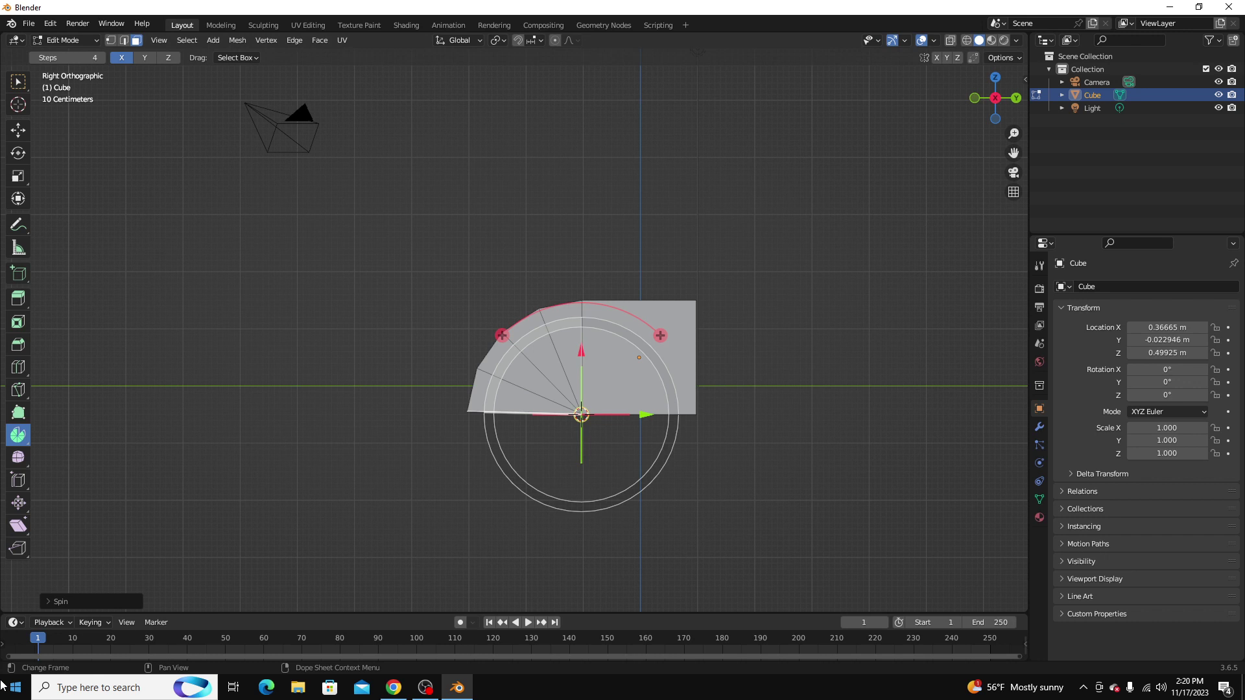
{"action": "left_click", "coordinate": [57, 602]}
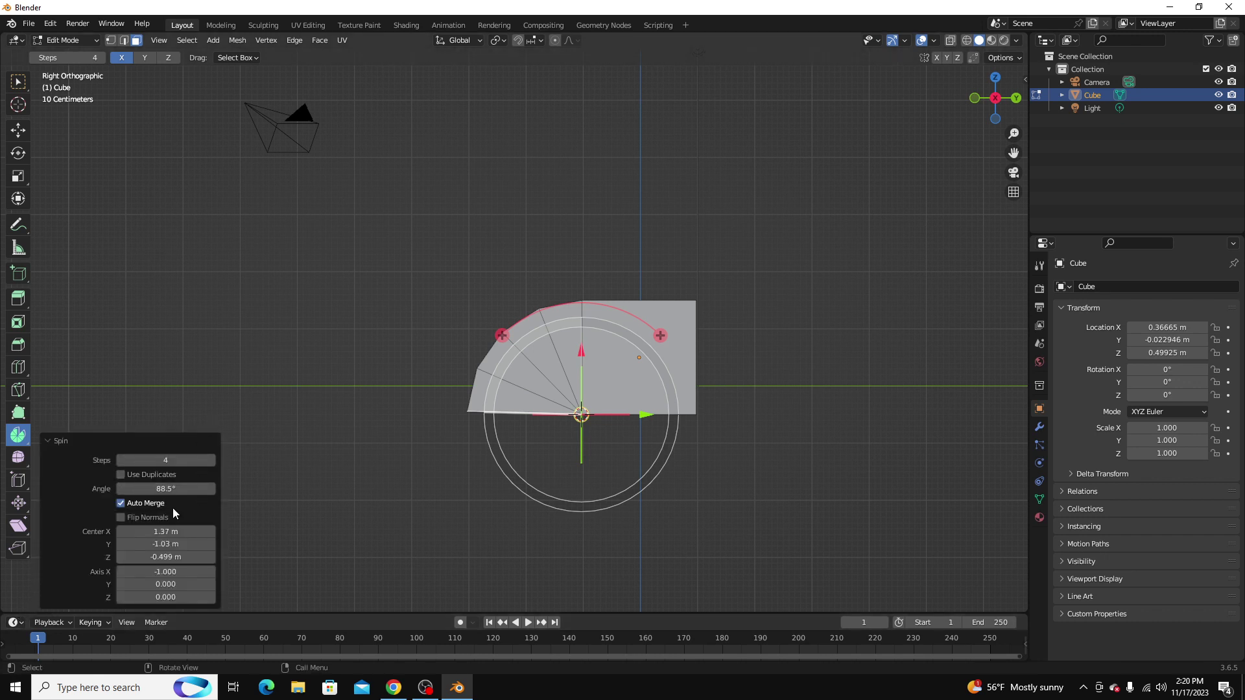
{"action": "left_click_drag", "start_coordinate": [170, 490], "coordinate": [1, 496]}
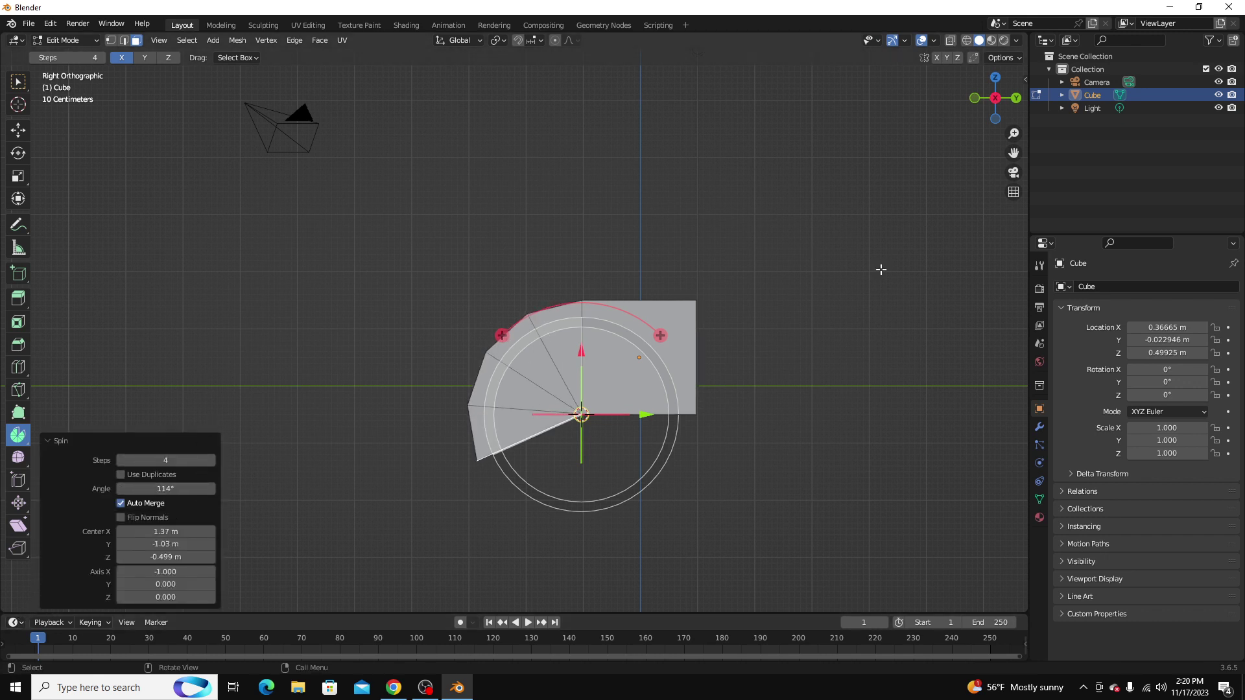
{"action": "left_click", "coordinate": [763, 372]}
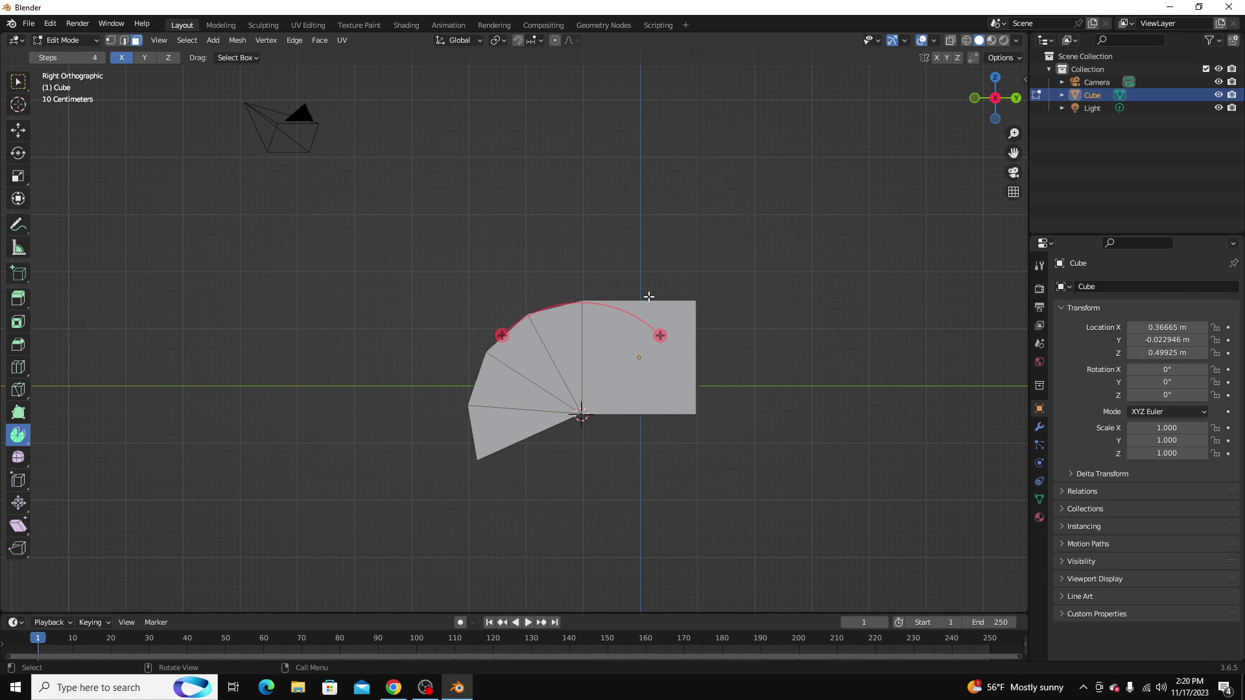
Step: Return to Object Mode and delete the cube
{"action": "middle_click_drag", "start_coordinate": [628, 365], "coordinate": [669, 380], "text": "shift"}
{"action": "key", "text": "Tab"}
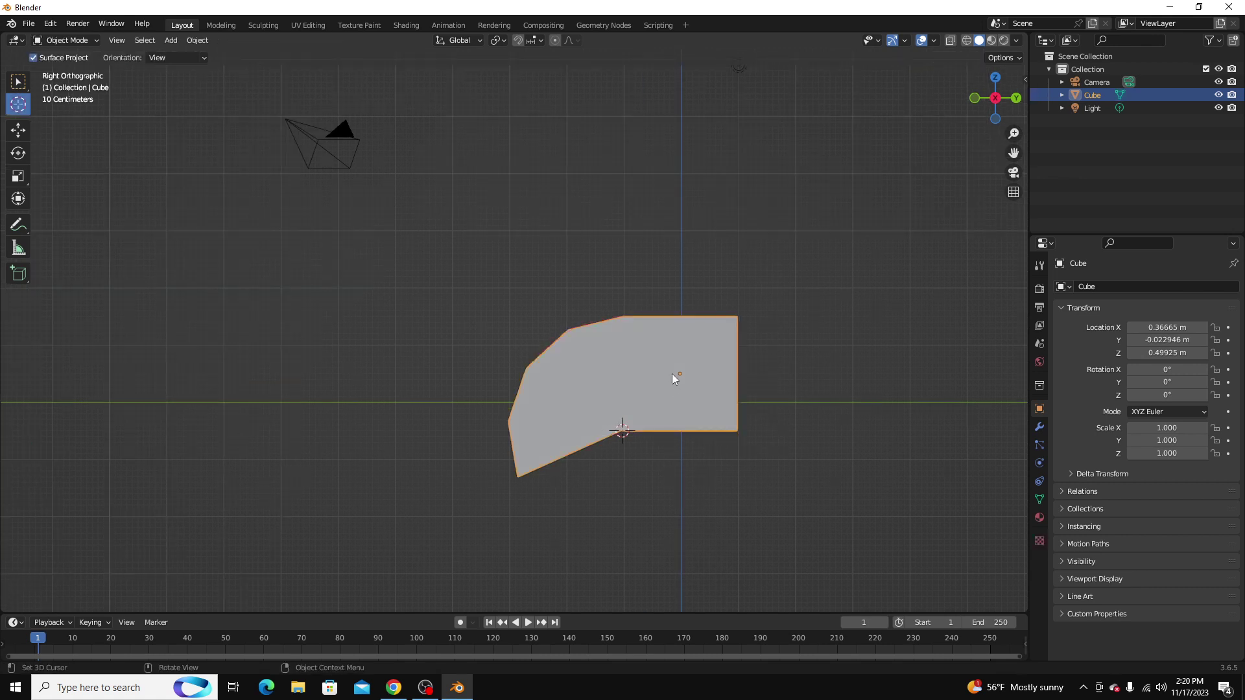
{"action": "key", "text": "x"}
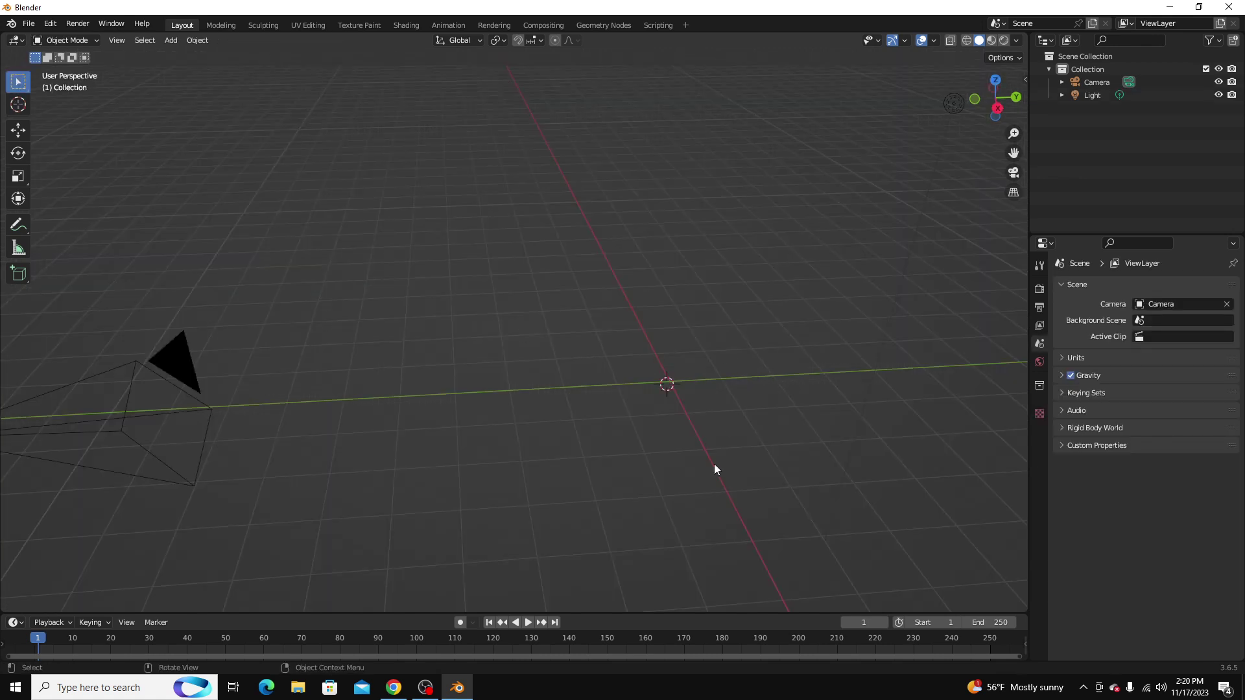
Step: Add a cylinder mesh at the 3D cursor
{"action": "scroll", "coordinate": [717, 448], "scroll_direction": "down", "scroll_amount": 3, "text": "ctrl"}
{"action": "key", "text": "shift+a"}
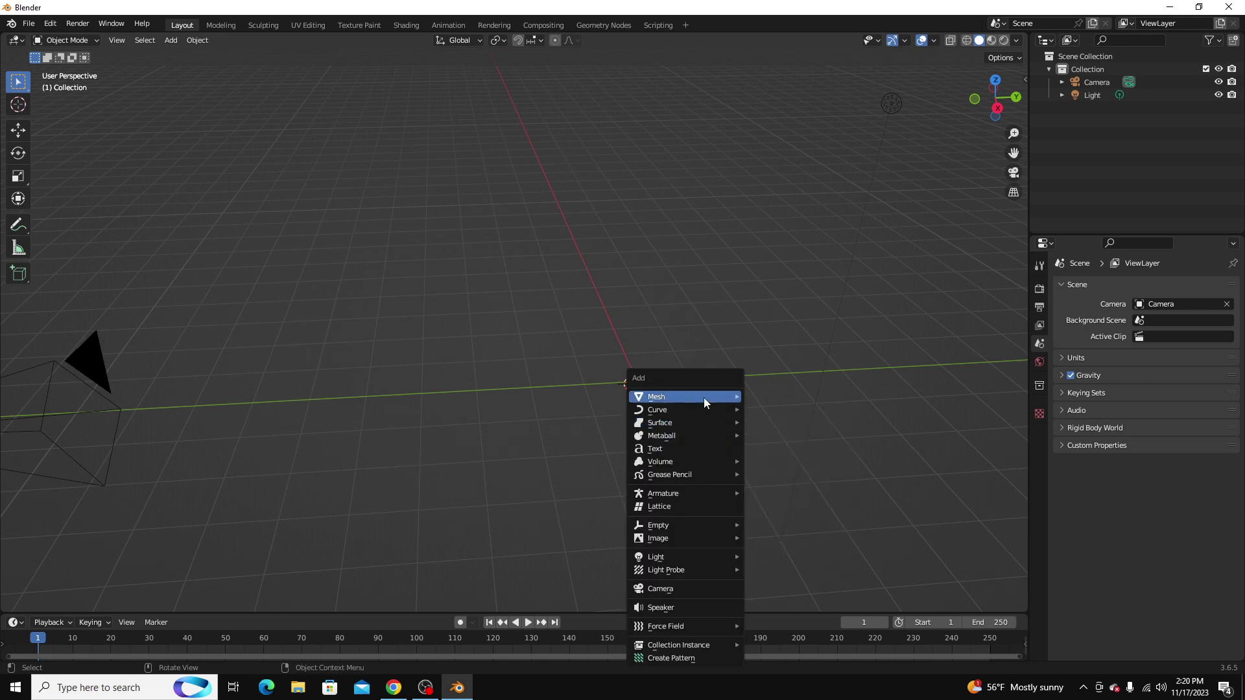
{"action": "mouse_move", "coordinate": [702, 398]}
{"action": "left_click", "coordinate": [793, 461]}
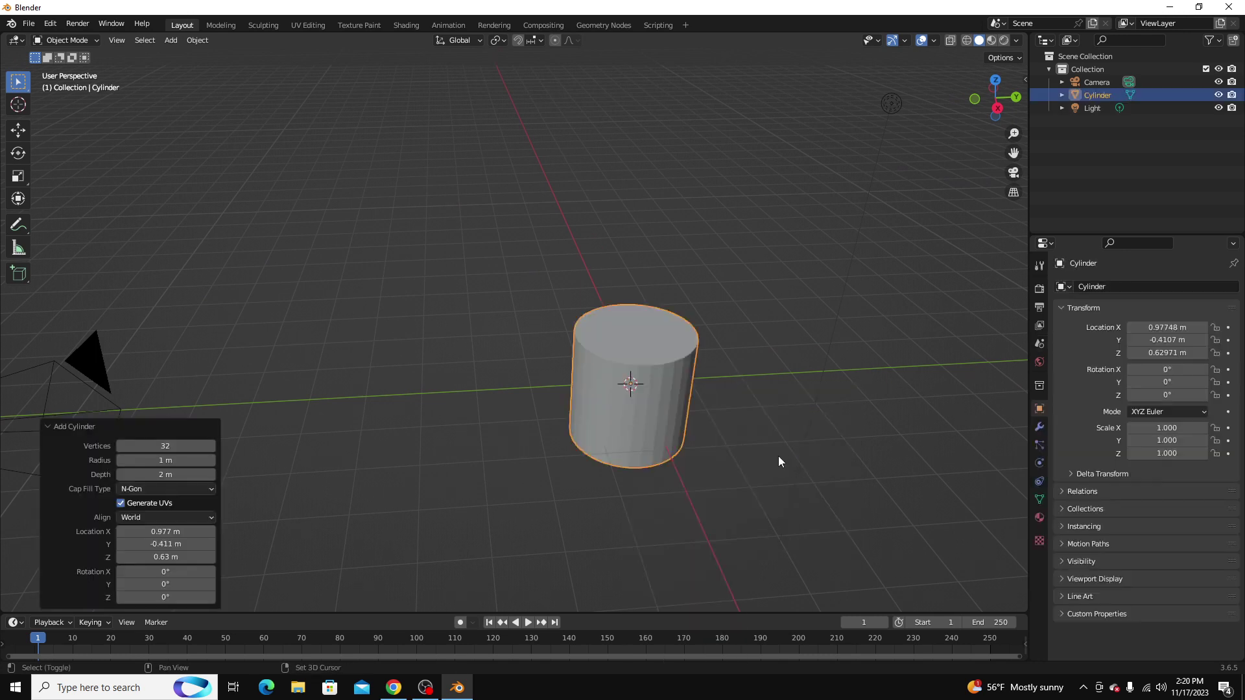
Step: In the right orthographic view, place the 3D cursor on the cylinder's upper corner at its negative-Y side
{"action": "middle_click_drag", "start_coordinate": [778, 461], "coordinate": [752, 455]}
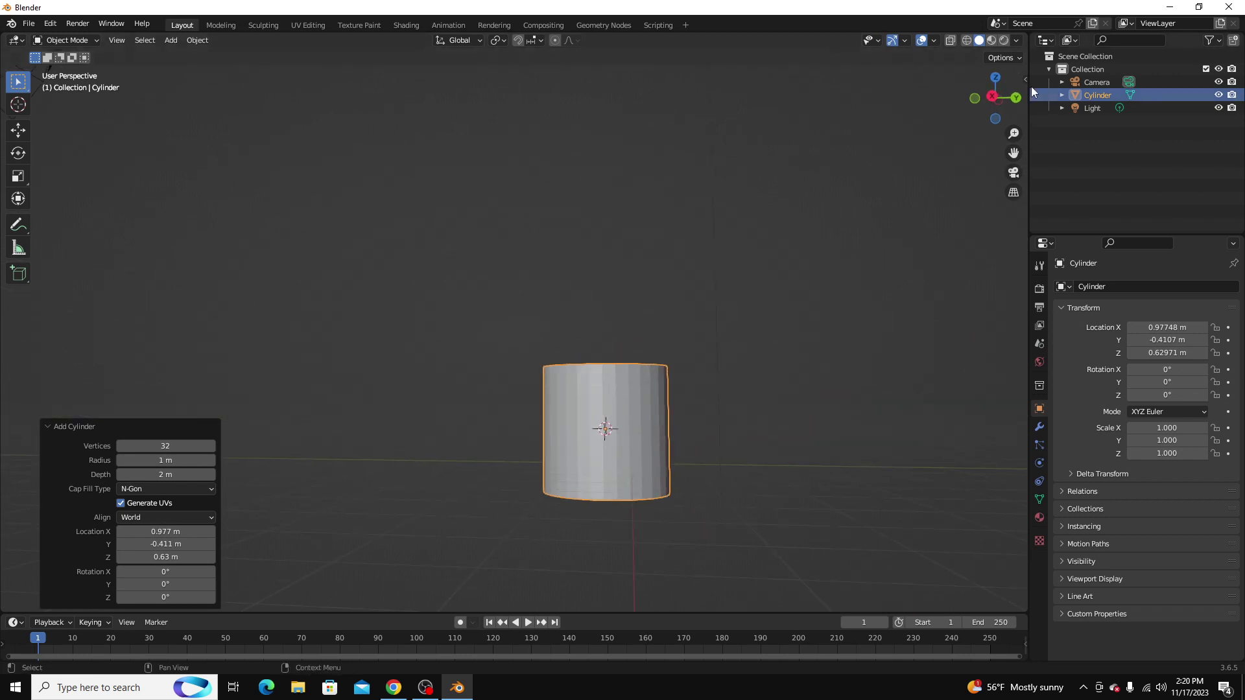
{"action": "left_click", "coordinate": [995, 96]}
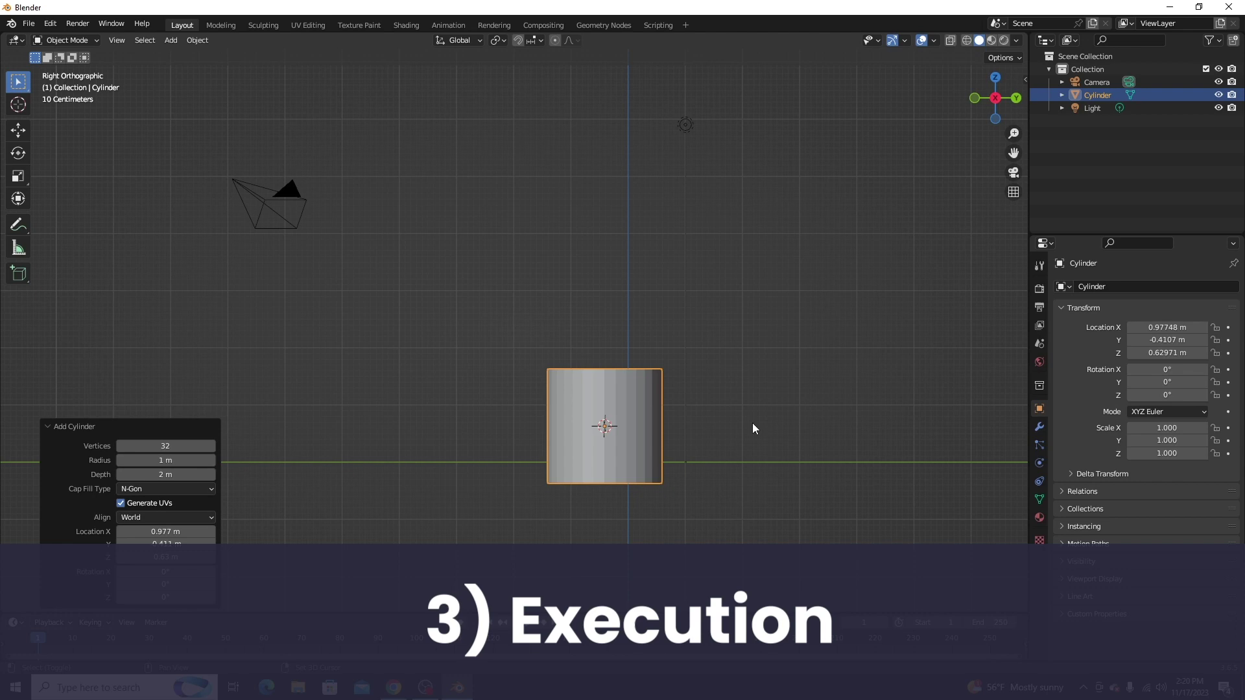
{"action": "middle_click_drag", "start_coordinate": [752, 423], "coordinate": [782, 425], "text": "shift"}
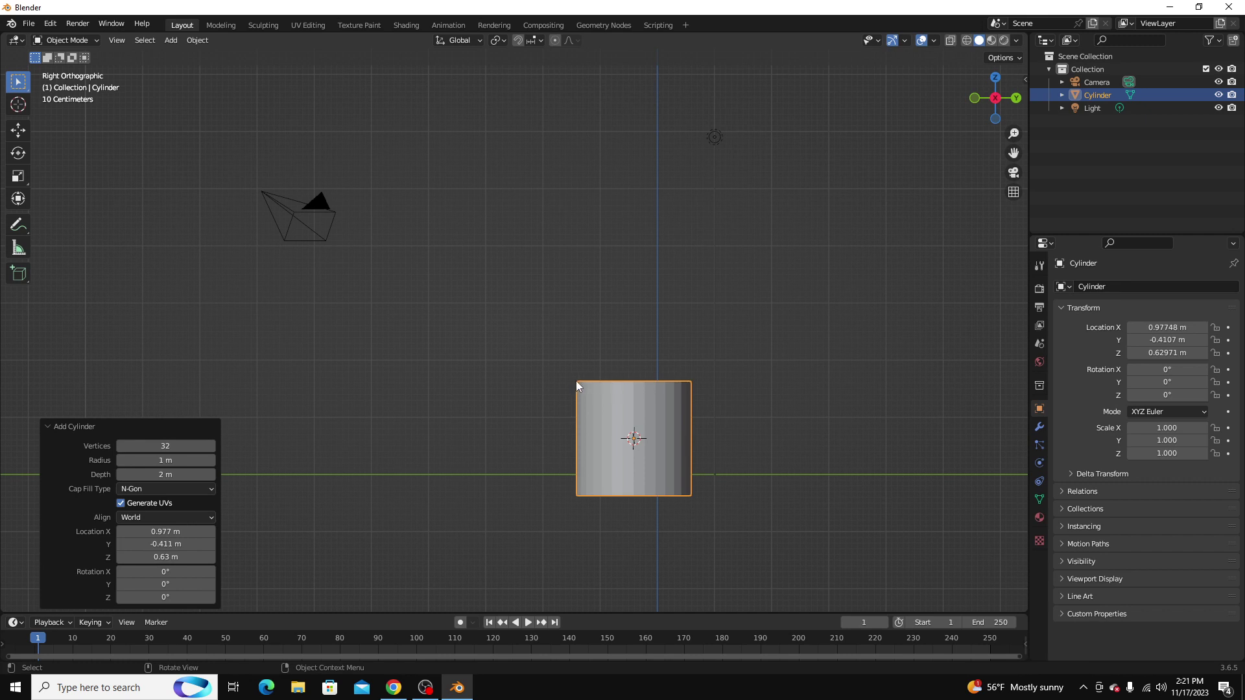
{"action": "left_click", "coordinate": [23, 106]}
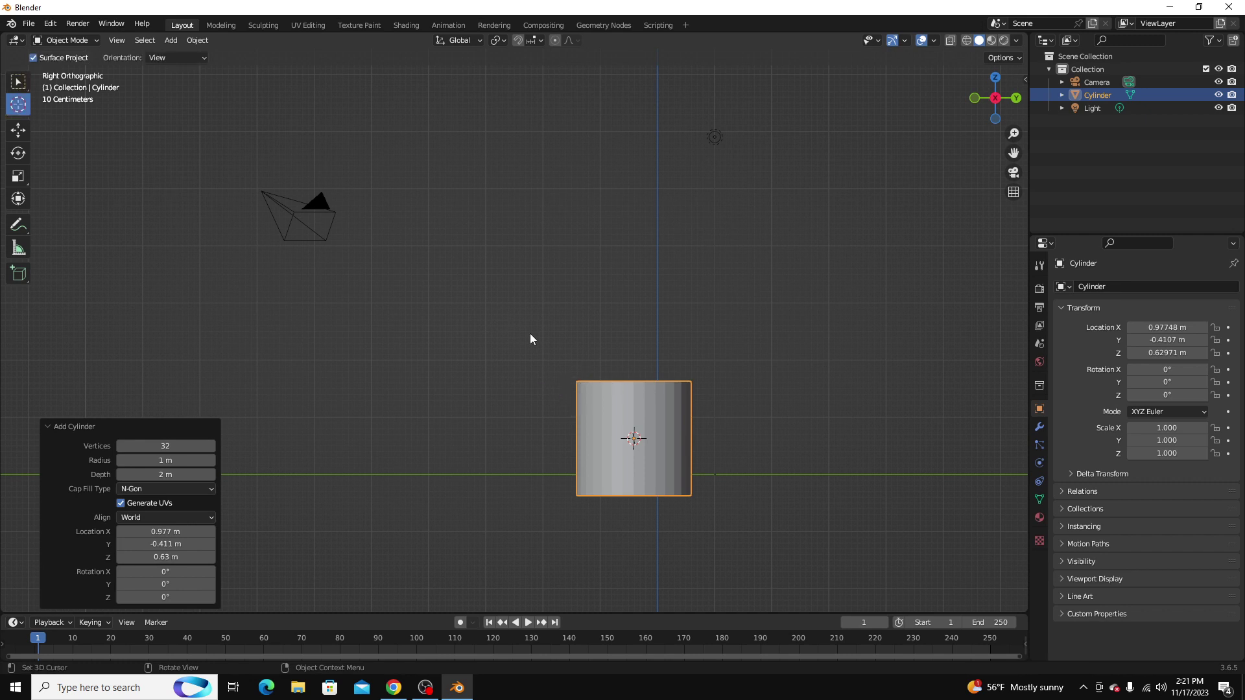
{"action": "left_click", "coordinate": [576, 381]}
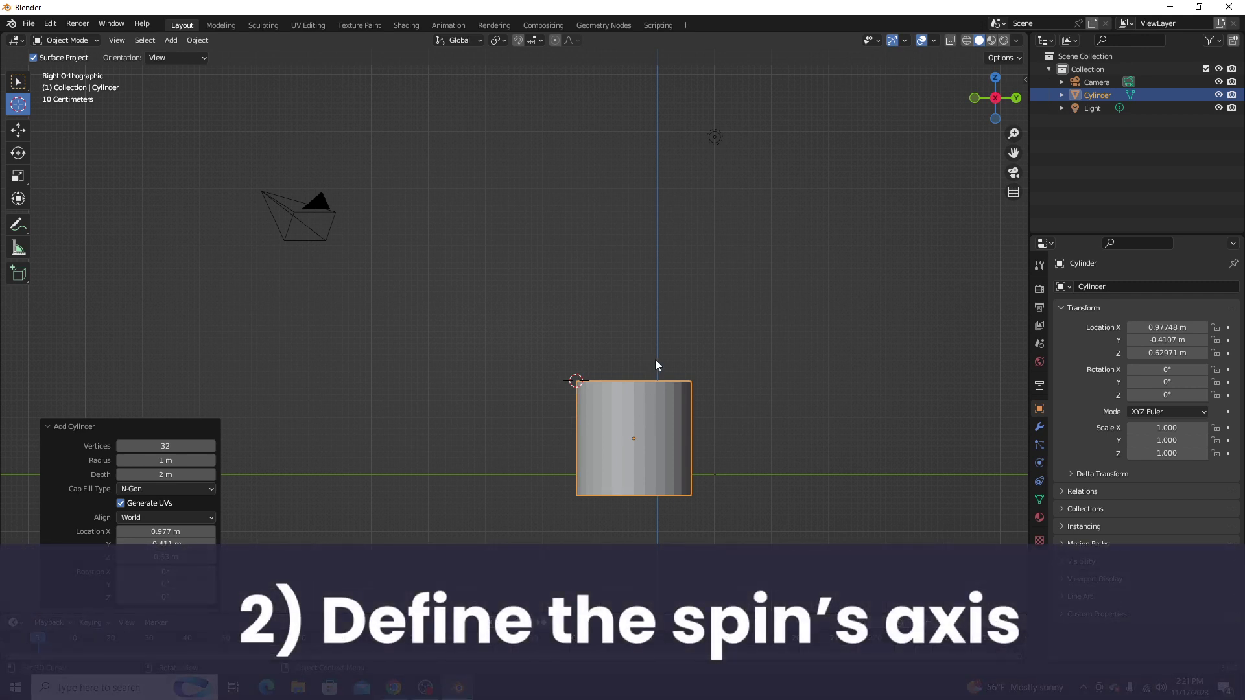
{"action": "left_click", "coordinate": [635, 400]}
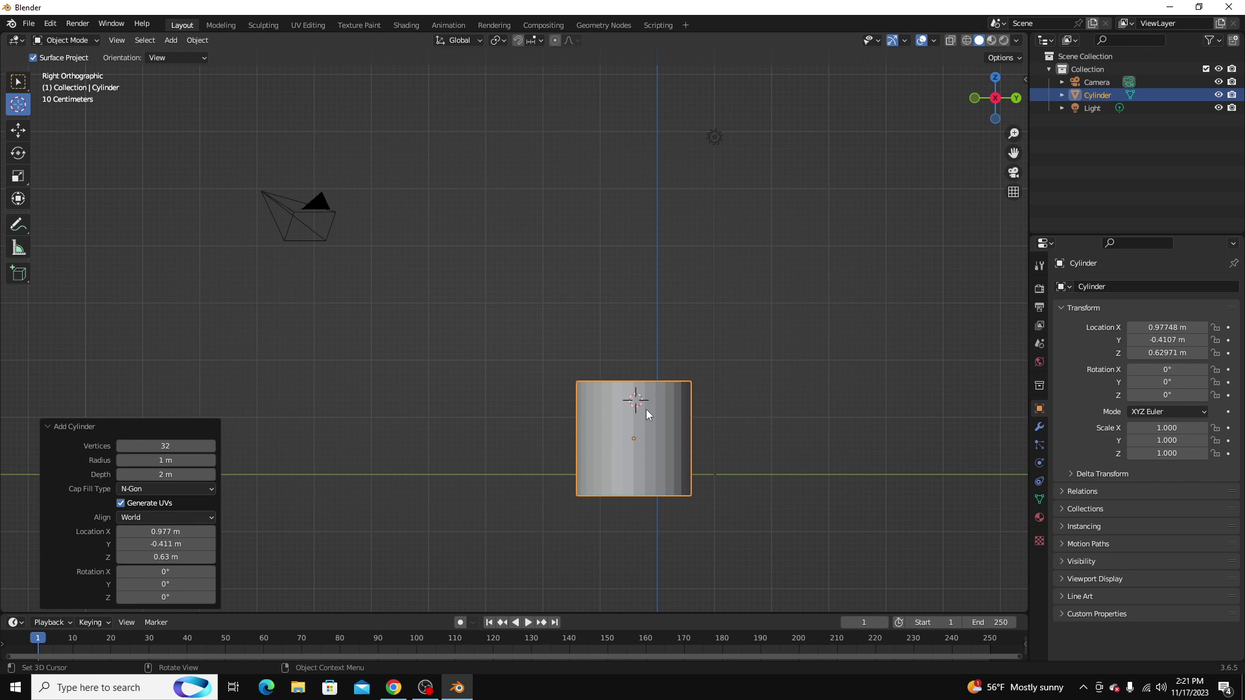
{"action": "left_click", "coordinate": [575, 382]}
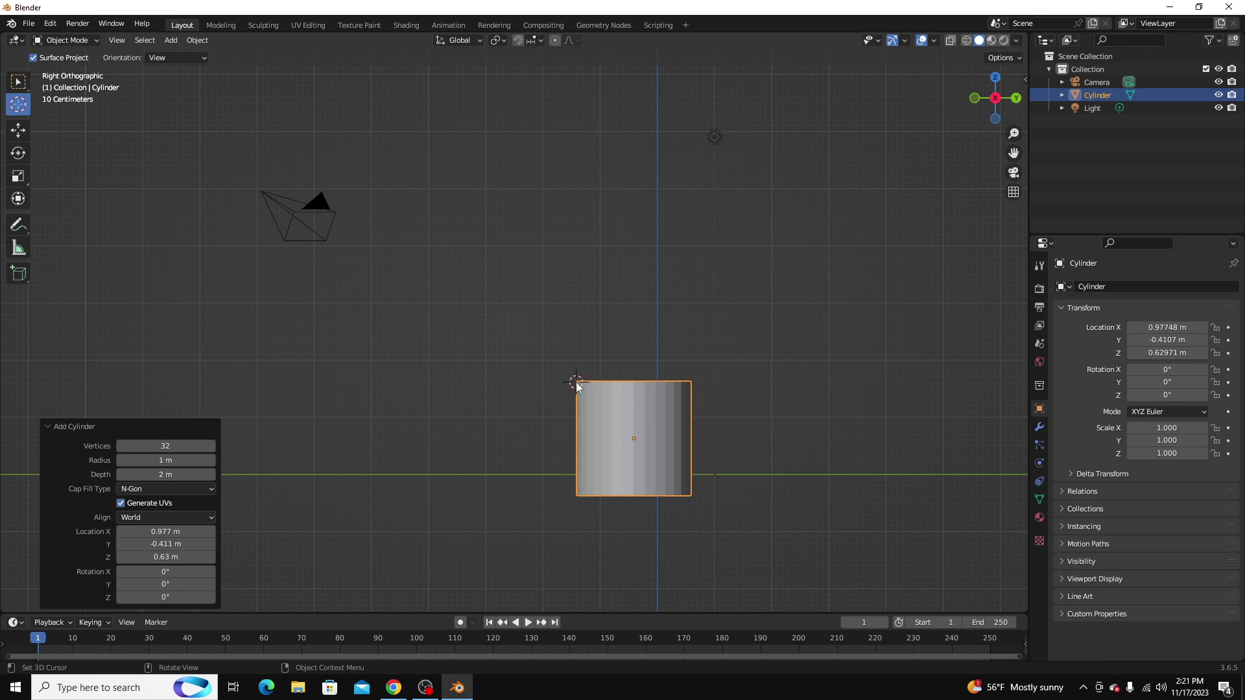
Step: Enter Edit Mode on the cylinder and select only its top face
{"action": "left_click", "coordinate": [17, 81]}
{"action": "key", "text": "Tab"}
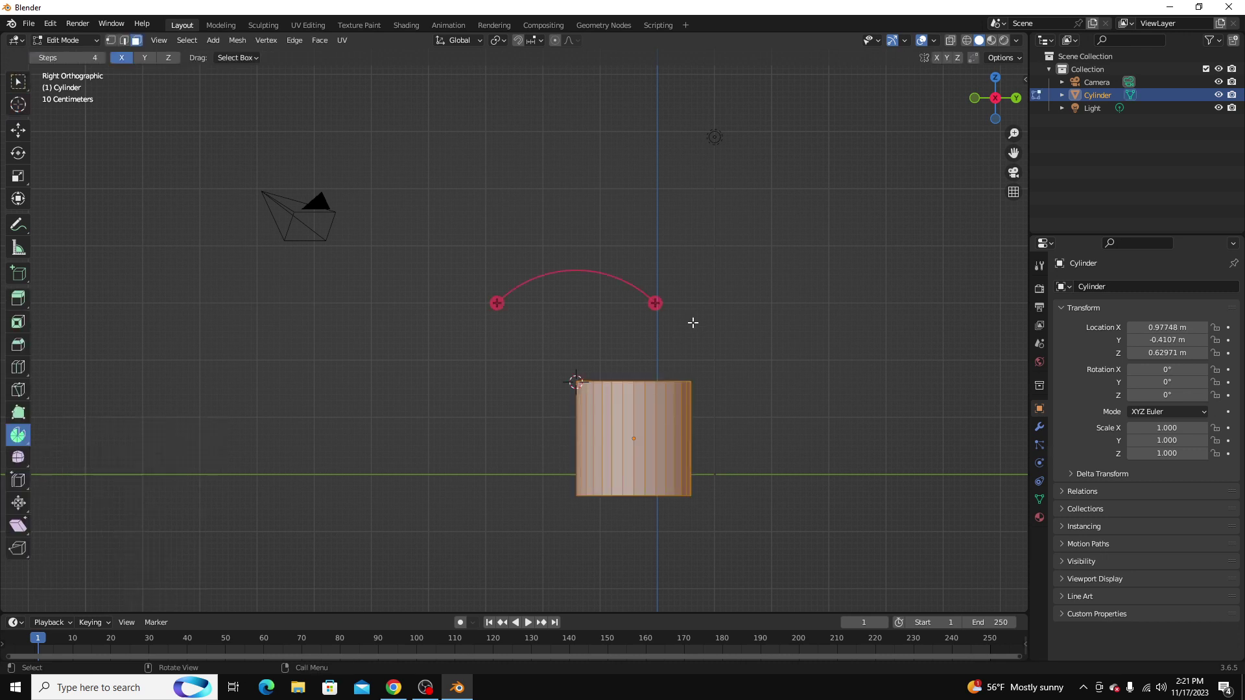
{"action": "middle_click_drag", "start_coordinate": [692, 322], "coordinate": [679, 416]}
{"action": "left_click", "coordinate": [646, 391]}
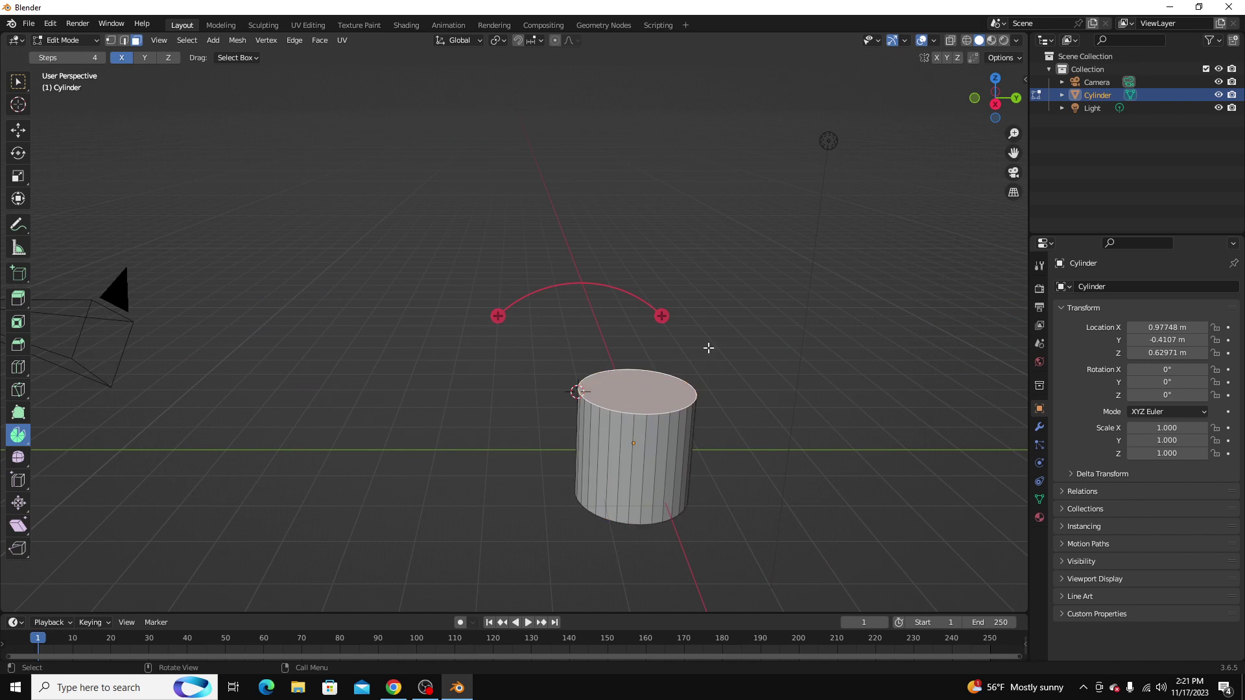
Step: From the right orthographic view, try the Y and Z spin axes and set the axis back to X
{"action": "left_click", "coordinate": [994, 105]}
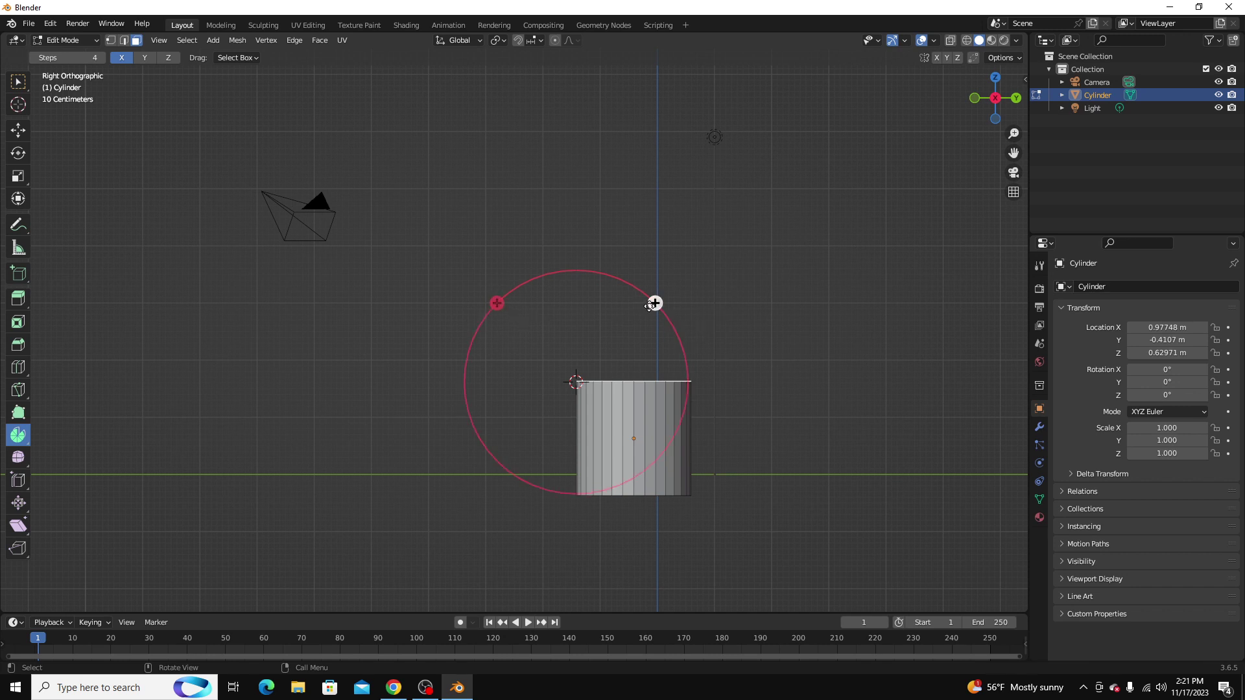
{"action": "left_click", "coordinate": [147, 57]}
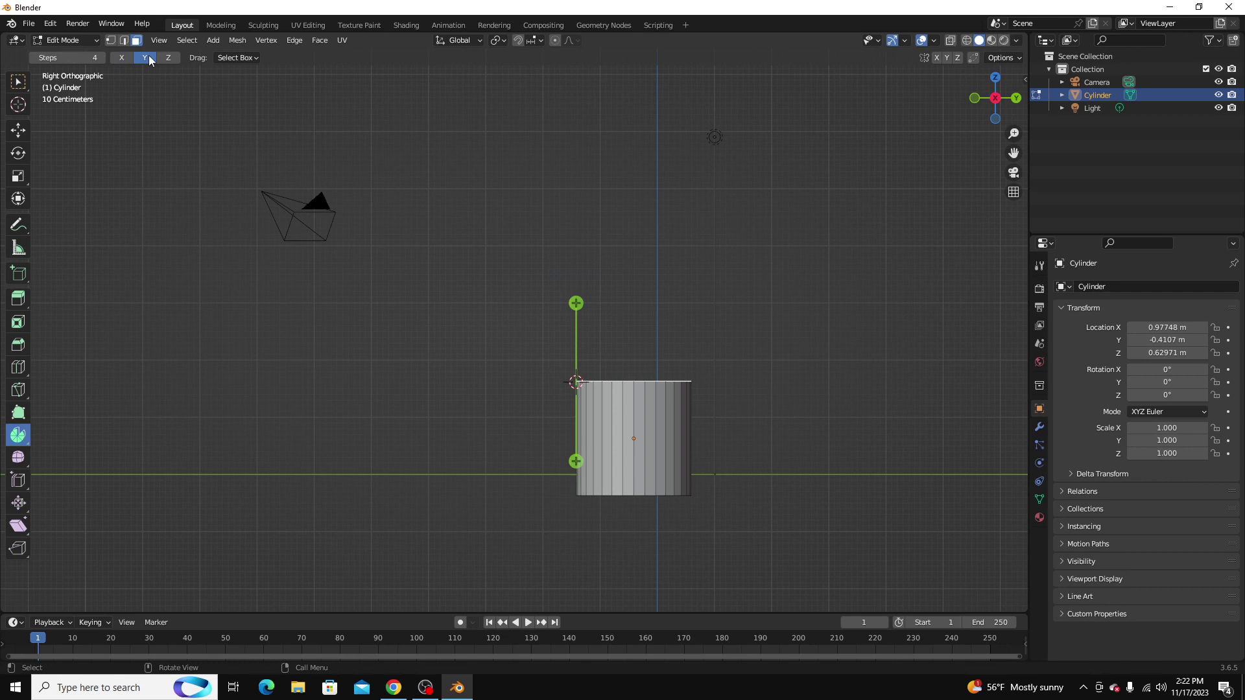
{"action": "left_click", "coordinate": [169, 58]}
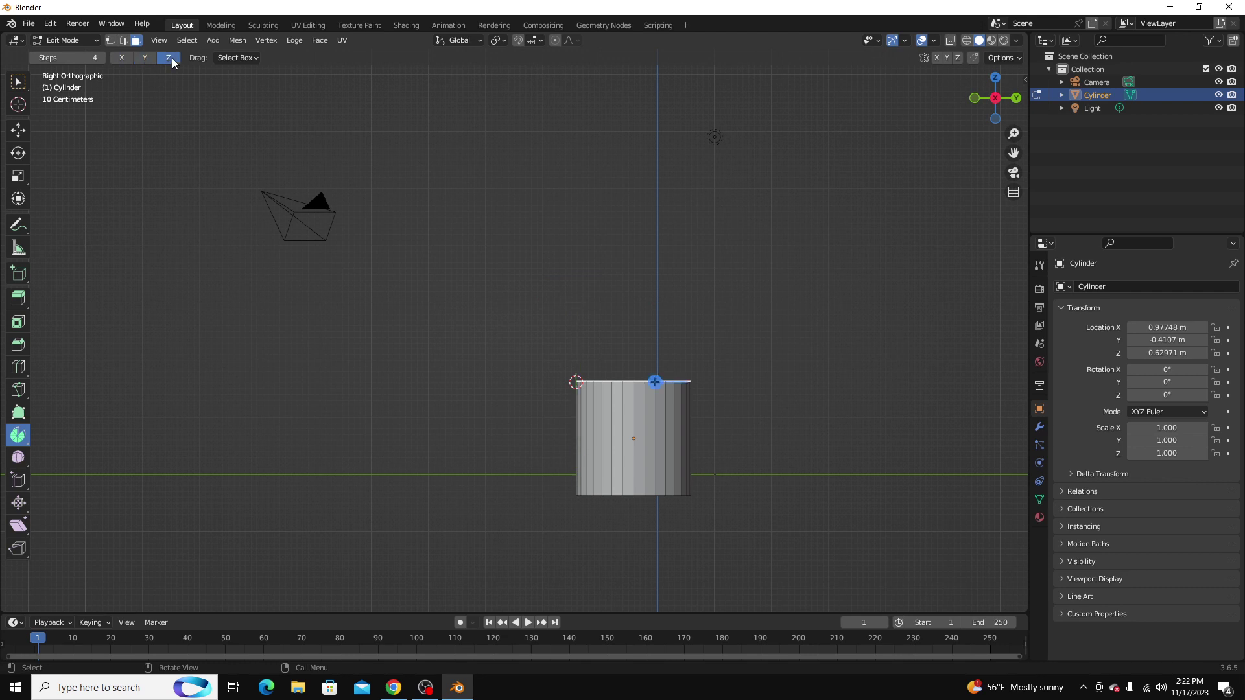
{"action": "left_click", "coordinate": [121, 58]}
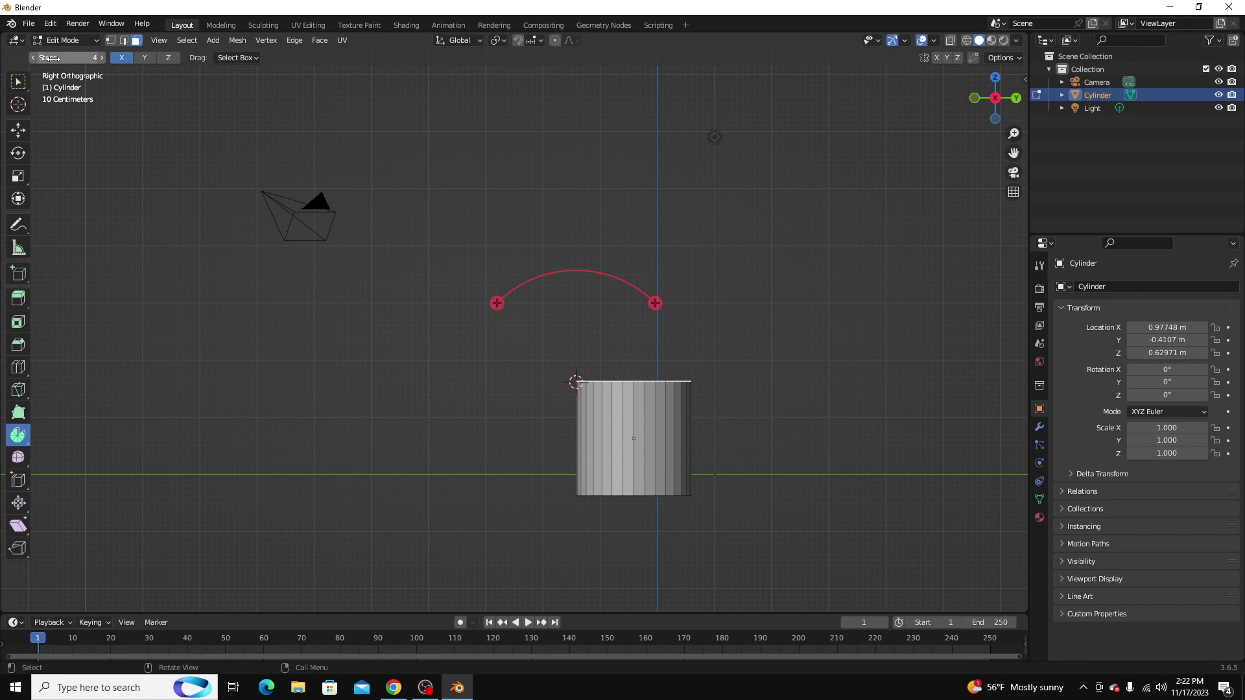
Step: Set the Spin tool's number of steps to 4
{"action": "left_click", "coordinate": [101, 57]}
{"action": "left_click", "coordinate": [102, 57]}
{"action": "left_click", "coordinate": [102, 58]}
{"action": "left_click", "coordinate": [102, 57]}
{"action": "left_click", "coordinate": [77, 58]}
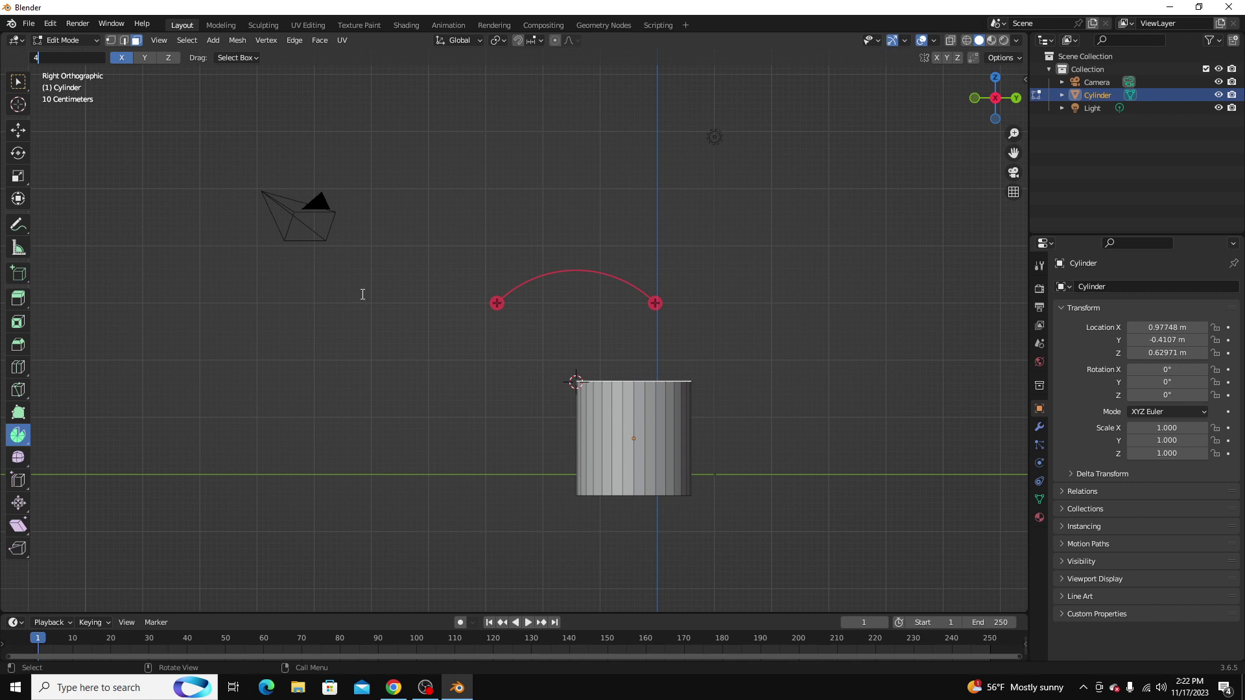
{"action": "type", "text": "4"}
{"action": "key", "text": "Return"}
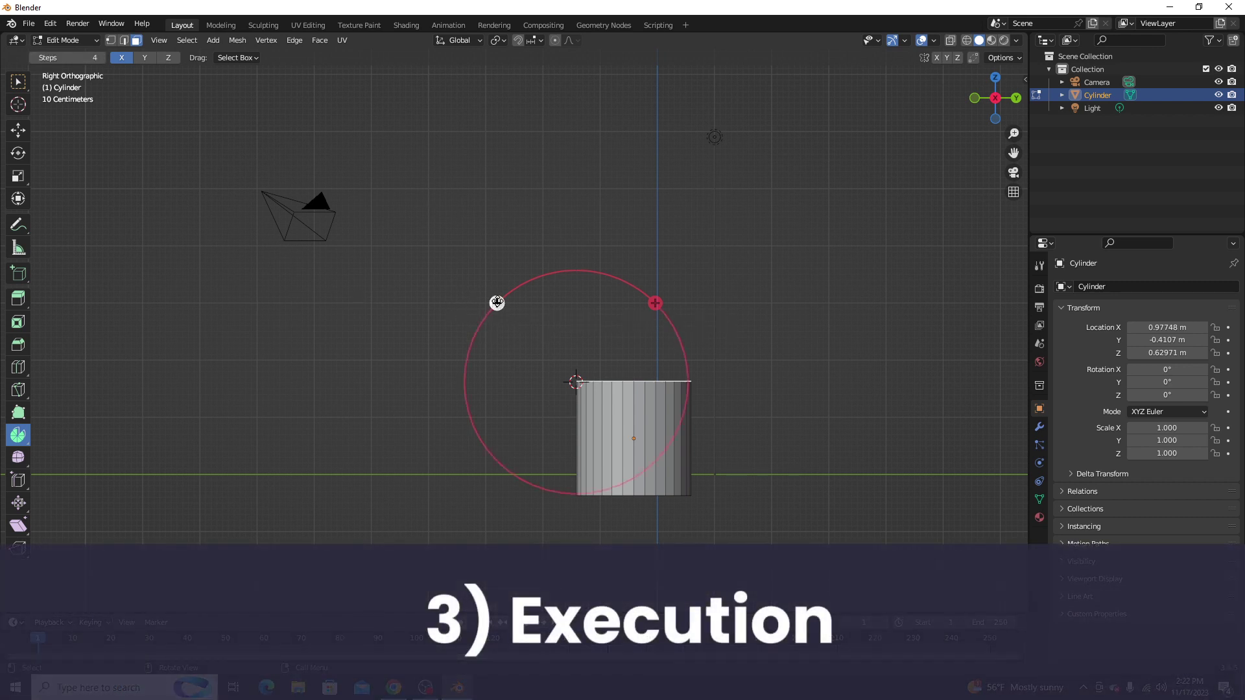
Step: Spin the cylinder's top face around the 3D cursor on the X axis and set the angle to 90°
{"action": "left_click_drag", "start_coordinate": [496, 302], "coordinate": [469, 489]}
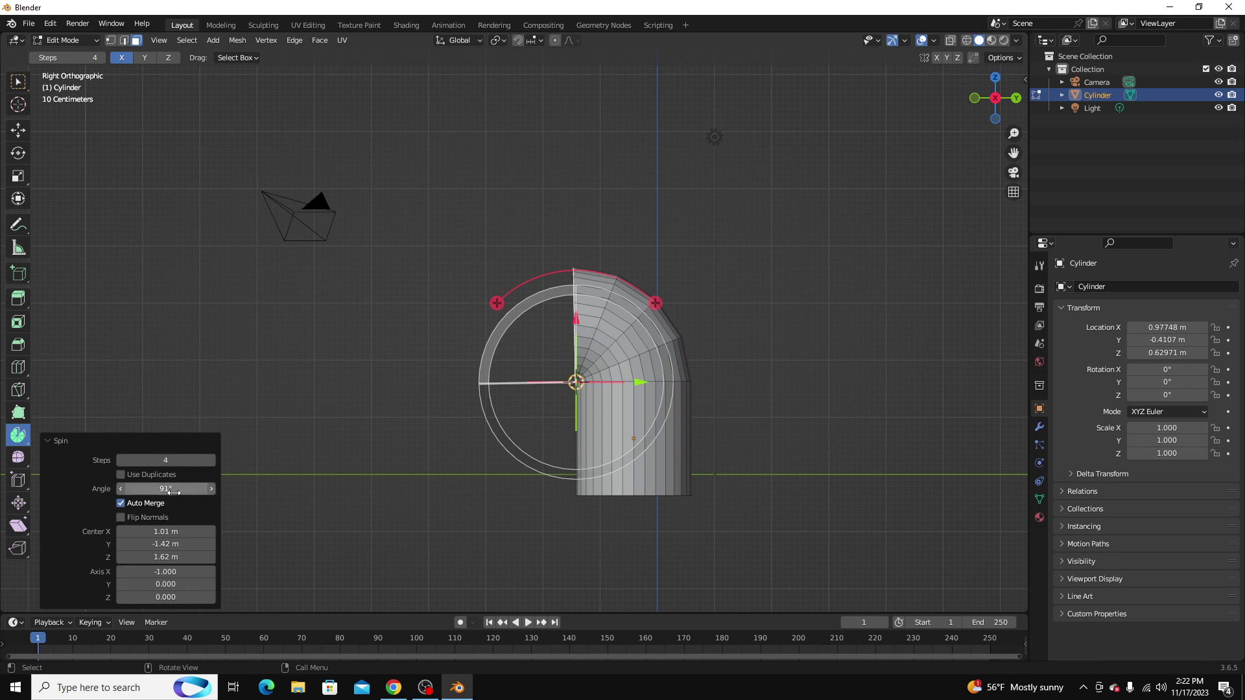
{"action": "left_click", "coordinate": [138, 490]}
{"action": "type", "text": "9"}
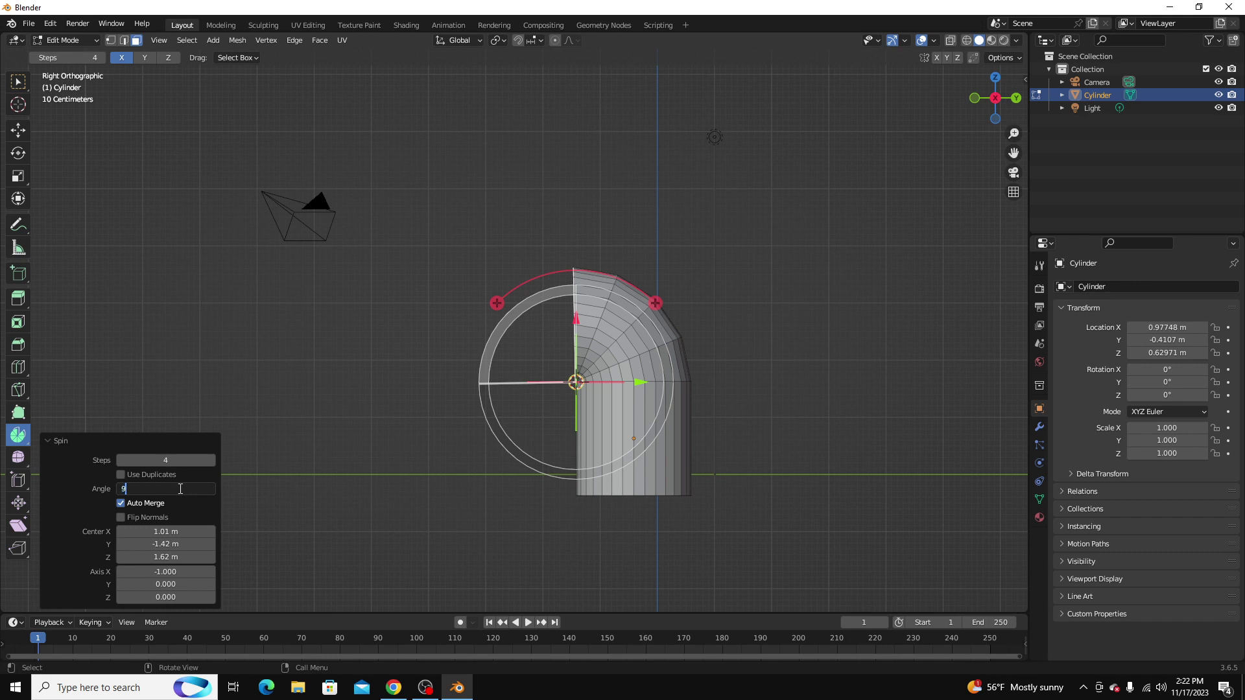
{"action": "type", "text": "0"}
{"action": "key", "text": "Return"}
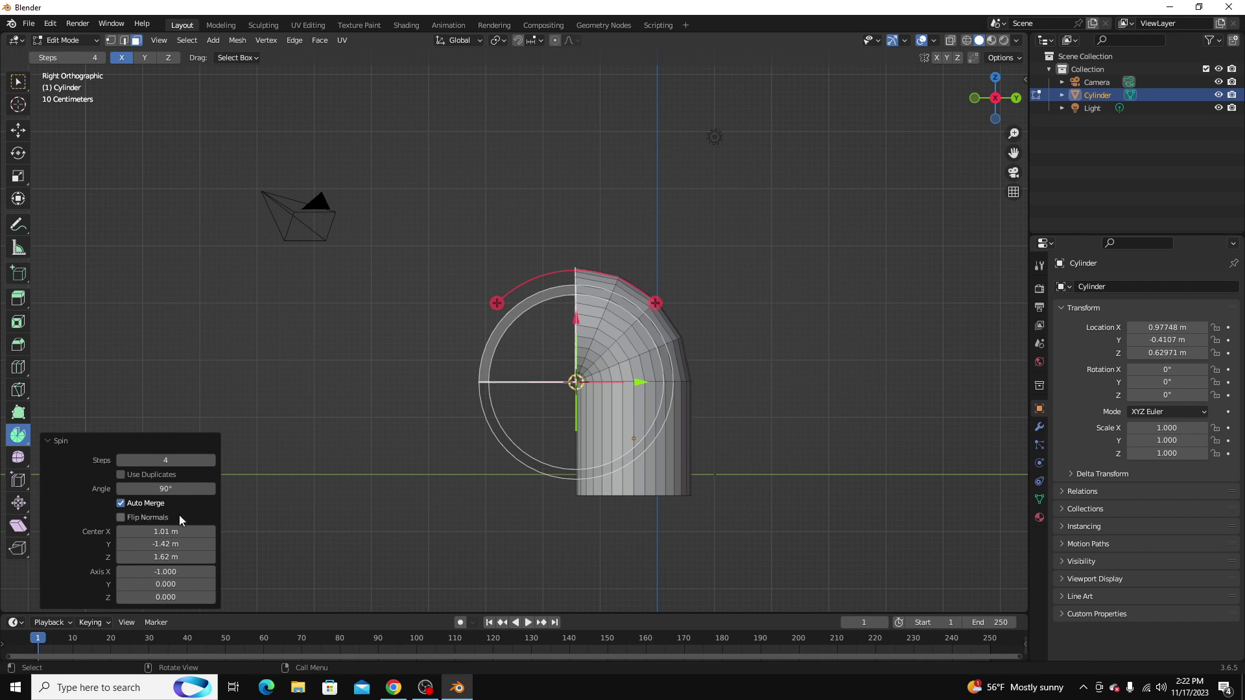
Step: Shift the spin centre to about X 1.17 m, Y -1.4 m and Z 1.68 m, and undo and redo the change
{"action": "mouse_move", "coordinate": [206, 532]}
{"action": "left_mouse_down"}
{"action": "mouse_move", "coordinate": [235, 532]}
{"action": "mouse_move", "coordinate": [185, 531]}
{"action": "mouse_move", "coordinate": [200, 525]}
{"action": "mouse_move", "coordinate": [201, 544]}
{"action": "left_mouse_up"}
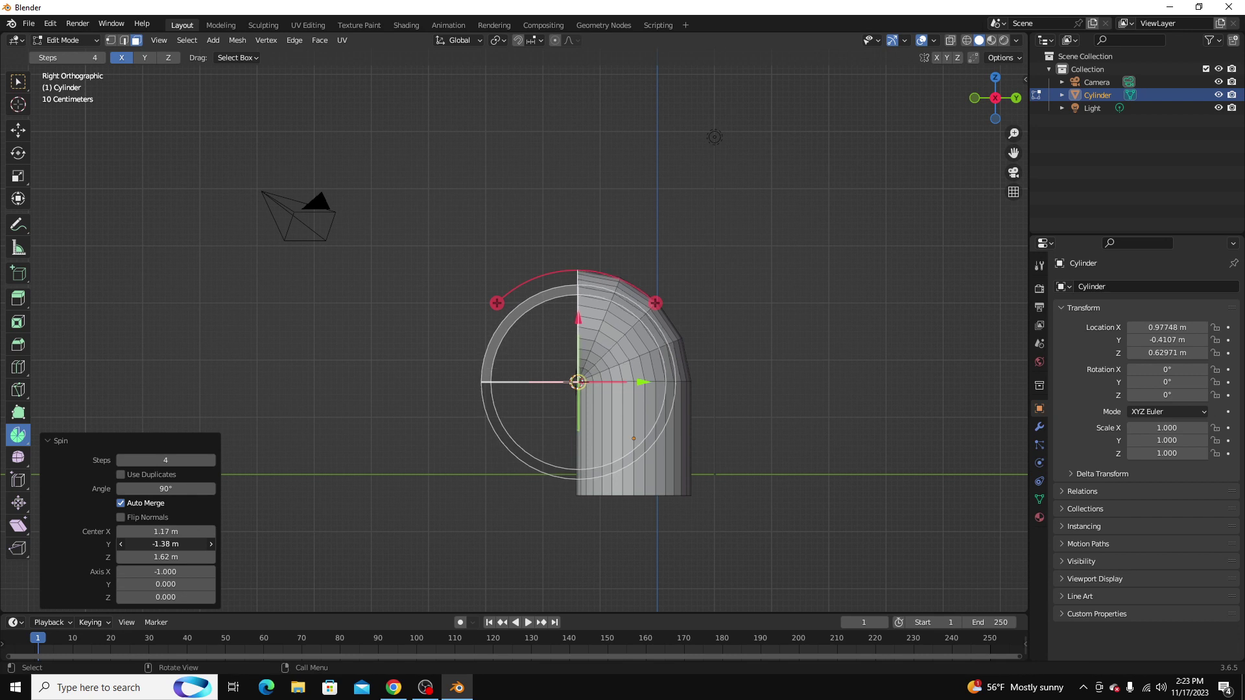
{"action": "left_click_drag", "start_coordinate": [161, 556], "coordinate": [208, 556]}
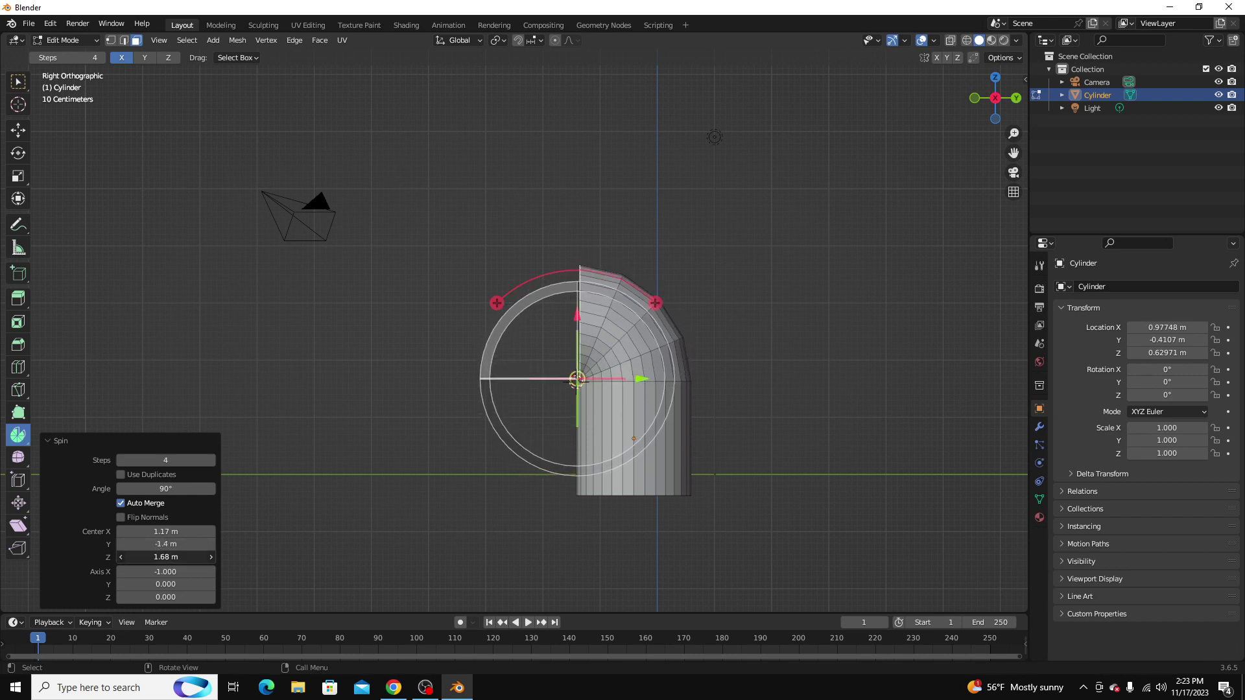
{"action": "key", "text": "ctrl+z"}
{"action": "key", "text": "ctrl+shift+z"}
Step: Inspect the bent cylinder from several sides
{"action": "middle_click_drag", "start_coordinate": [692, 364], "coordinate": [655, 389]}
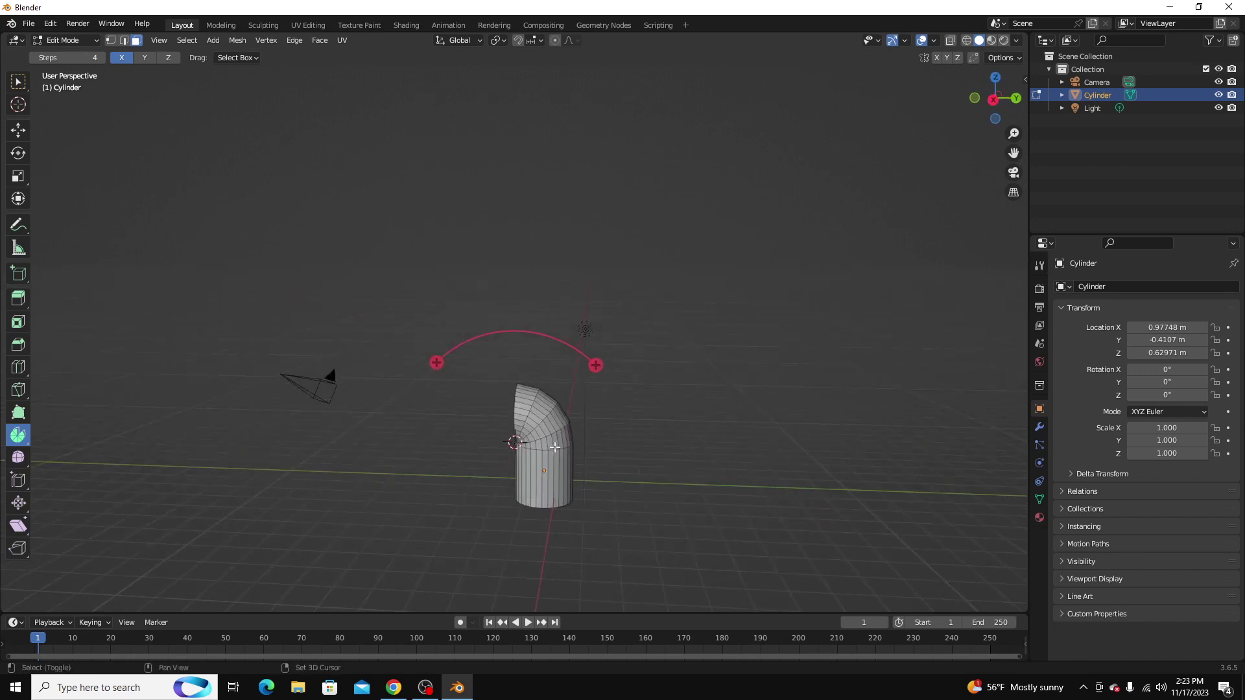
{"action": "scroll", "coordinate": [572, 526], "scroll_direction": "up", "scroll_amount": 3}
{"action": "middle_click_drag", "start_coordinate": [572, 527], "coordinate": [527, 337], "text": "shift"}
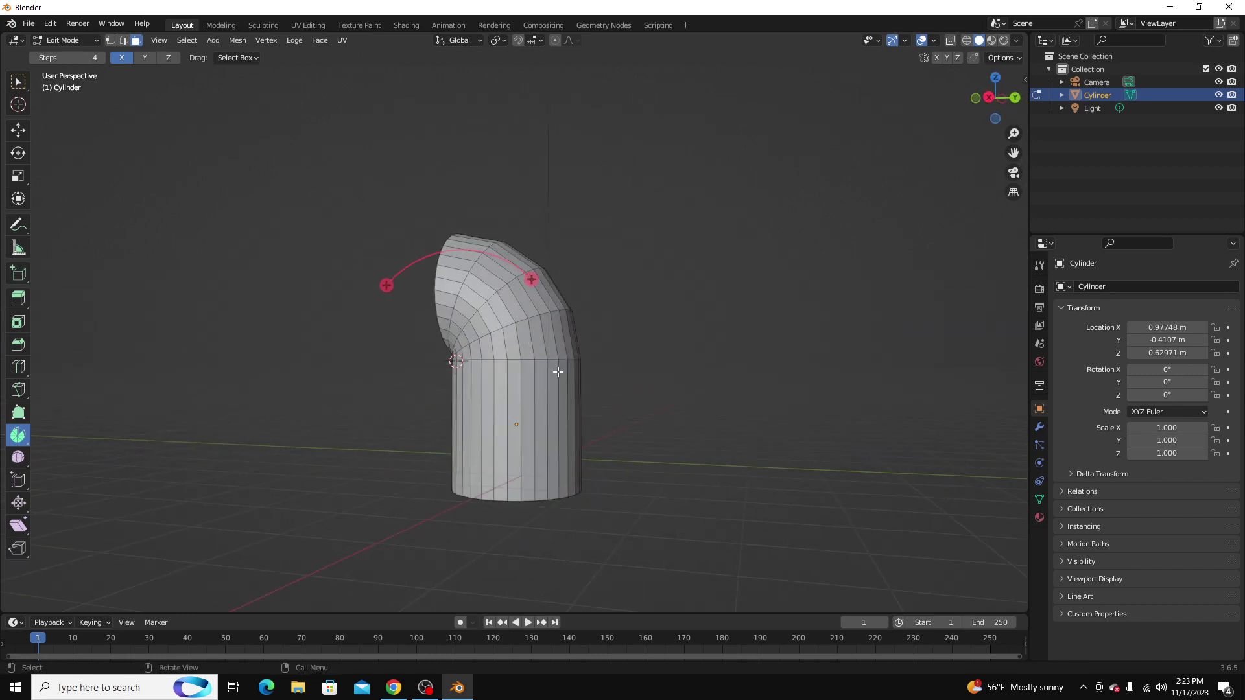
{"action": "middle_click_drag", "start_coordinate": [609, 428], "coordinate": [518, 383]}
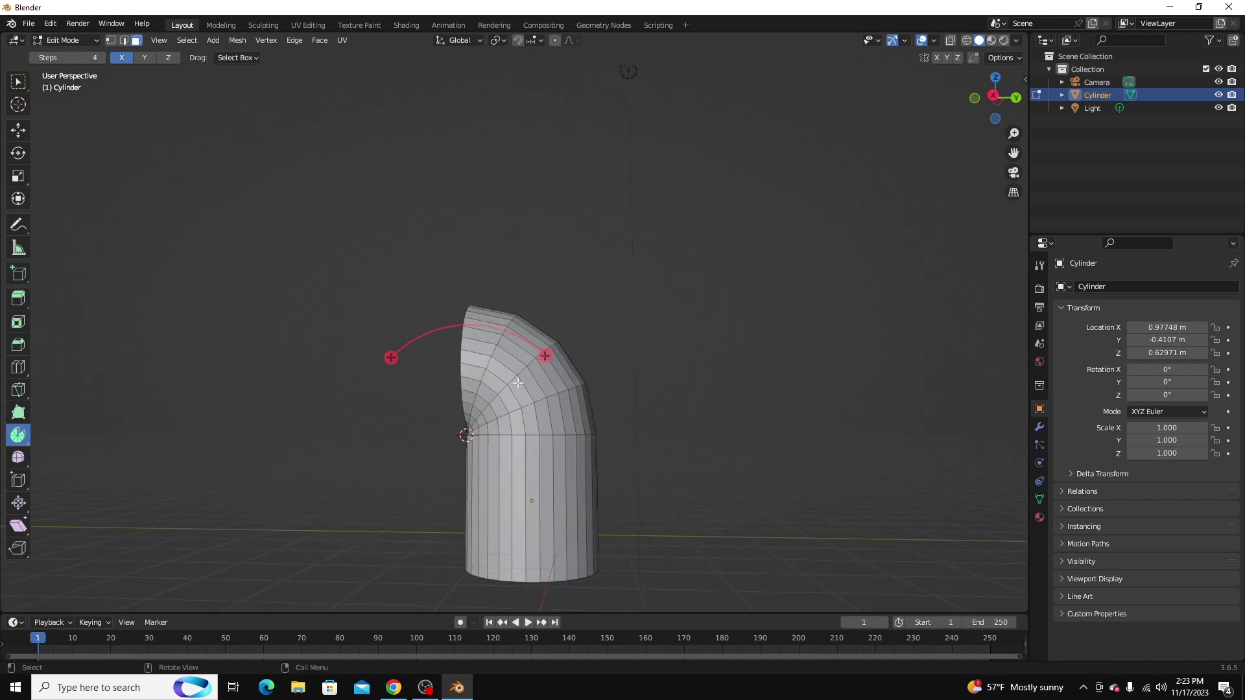
{"action": "middle_click_drag", "start_coordinate": [717, 519], "coordinate": [488, 521]}
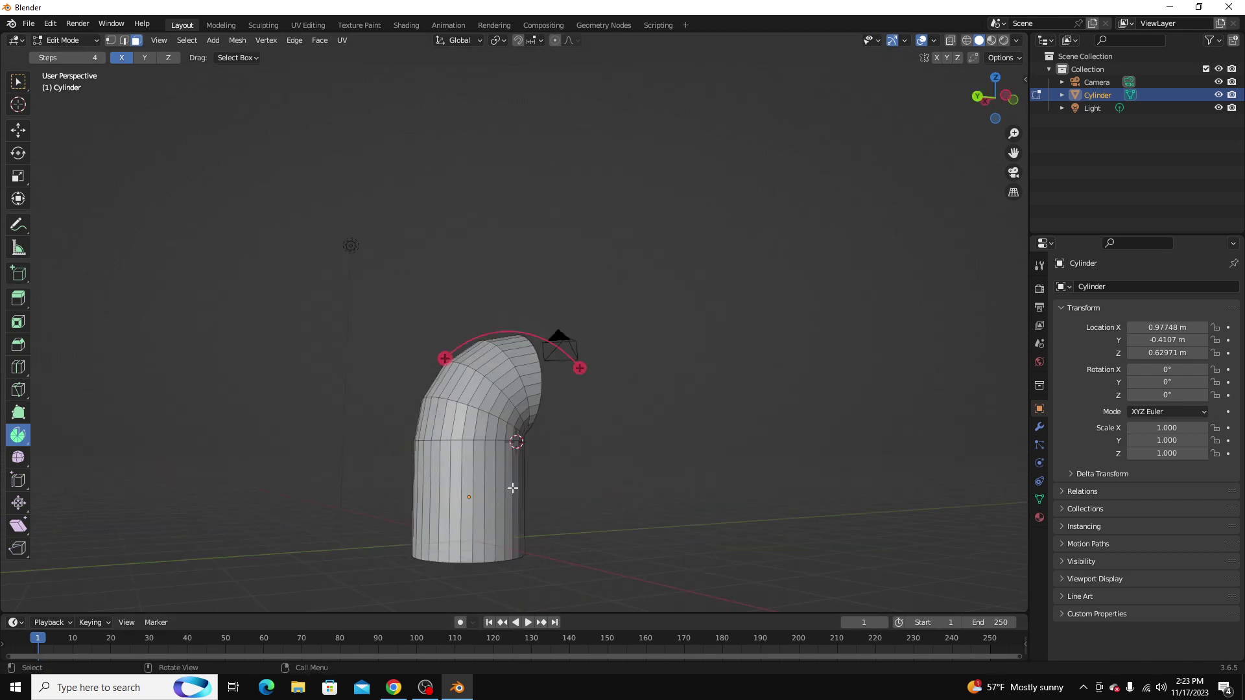
{"action": "middle_click_drag", "start_coordinate": [512, 486], "coordinate": [651, 474]}
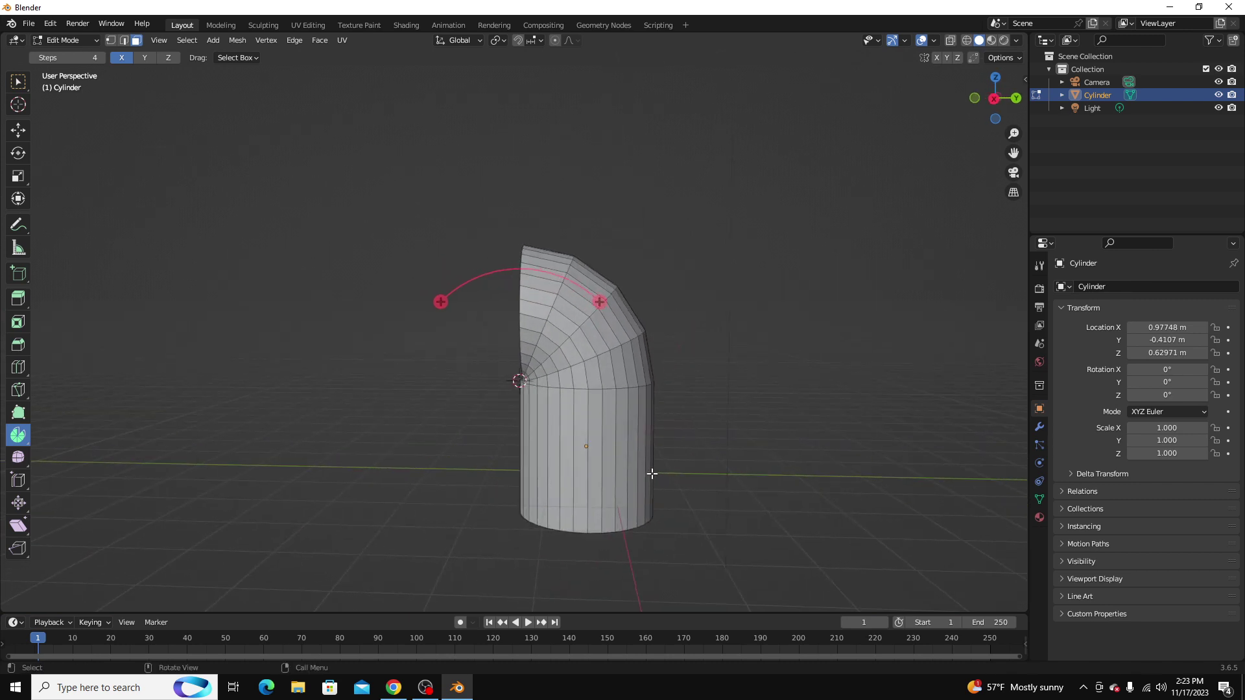